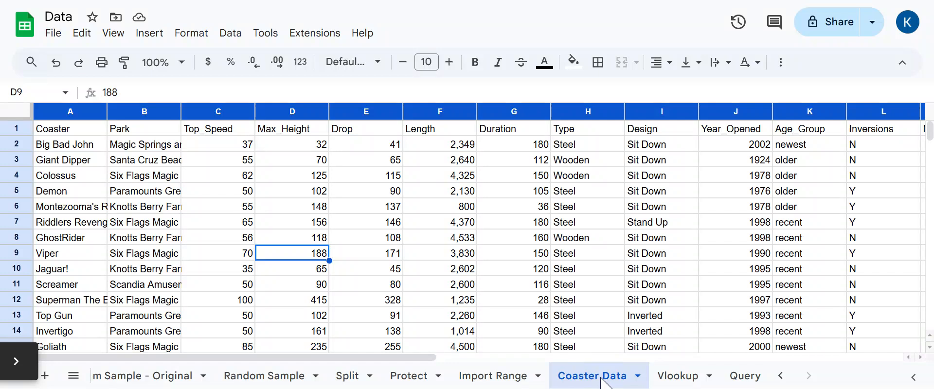
Examine the Goliath row in the Coaster Data sheet for the fields requested in the Vlookup sheet
left_click(214, 193)
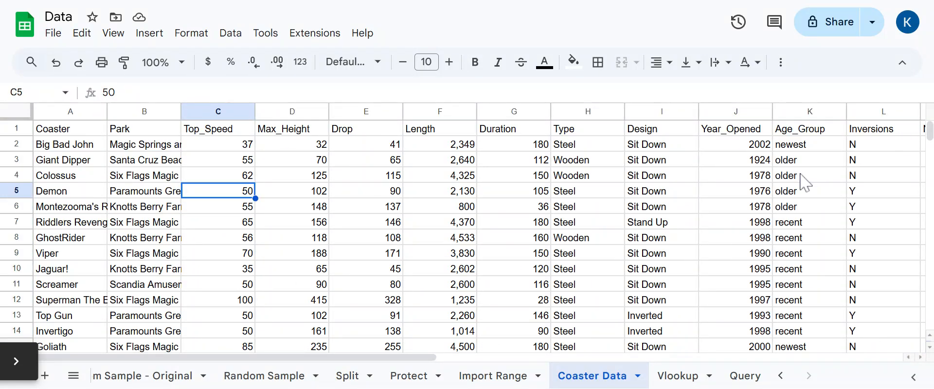
left_click(684, 382)
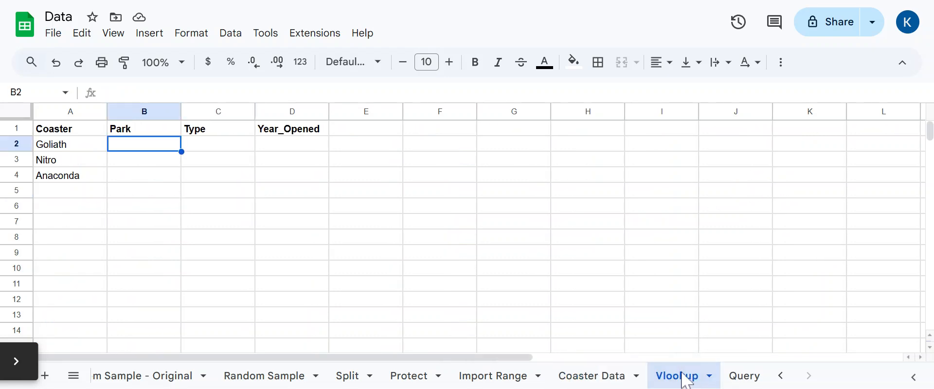
left_click(78, 146)
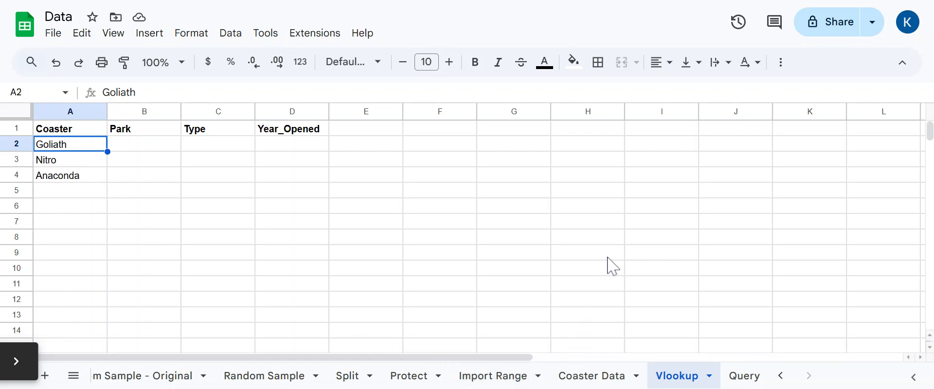
left_click(610, 375)
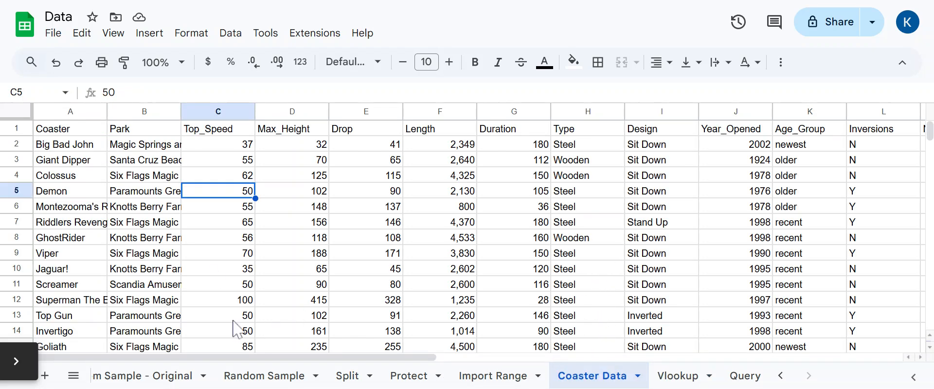
scroll(235, 316, "down", 2)
left_click(78, 275)
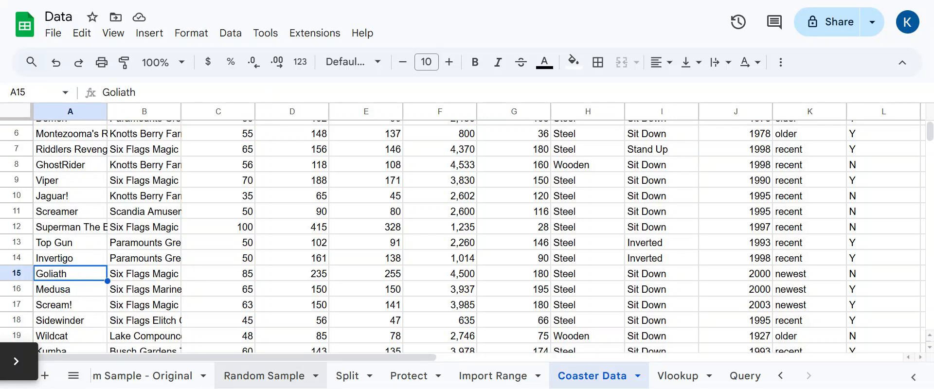
key("Right")
key("Right")
key("Right")
key("Right")
key("Right")
key("Right")
key("Right")
key("Right")
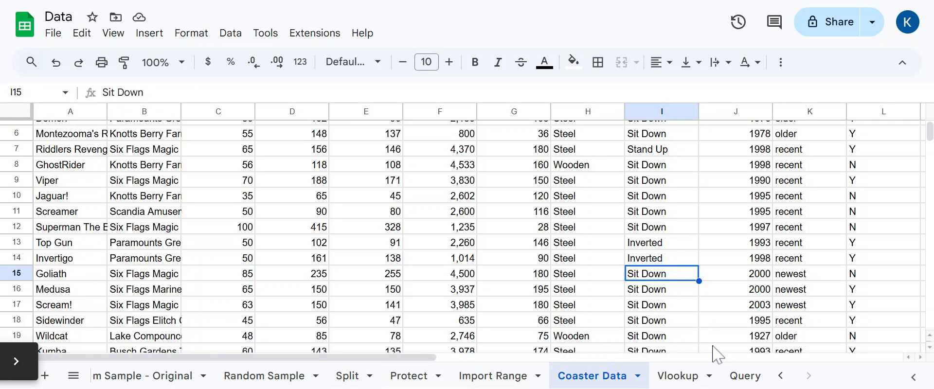
Compare the Vlookup sheet's coaster names and headers with the Coaster and Park columns in the Coaster Data sheet
left_click(679, 375)
left_click(150, 143)
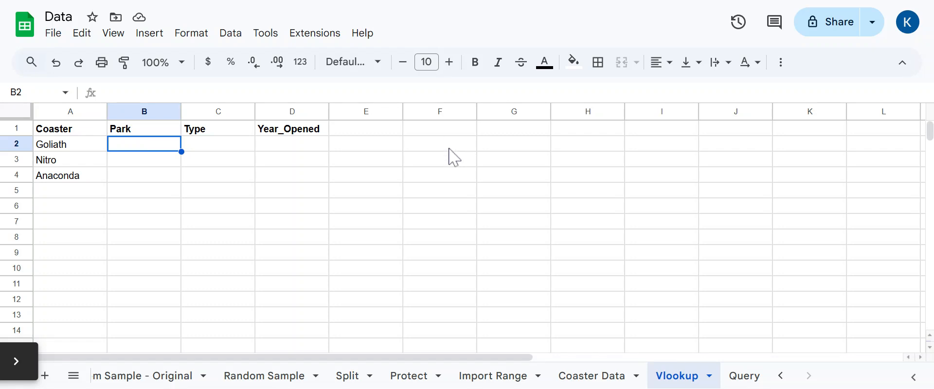
left_click(74, 149)
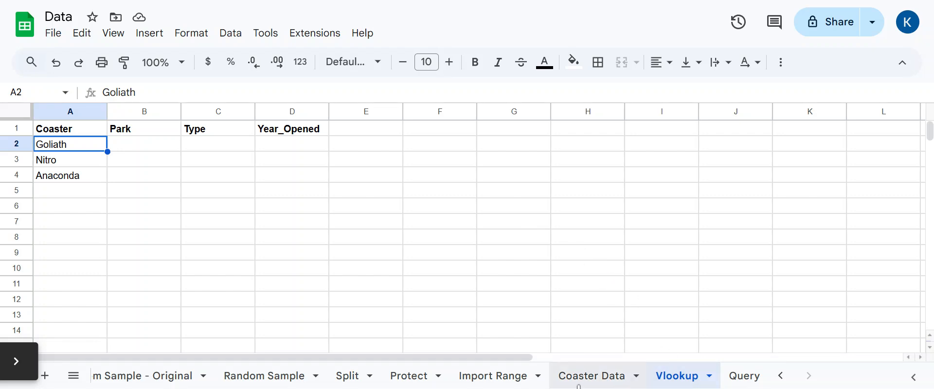
left_click(592, 376)
scroll(142, 214, "up", 2)
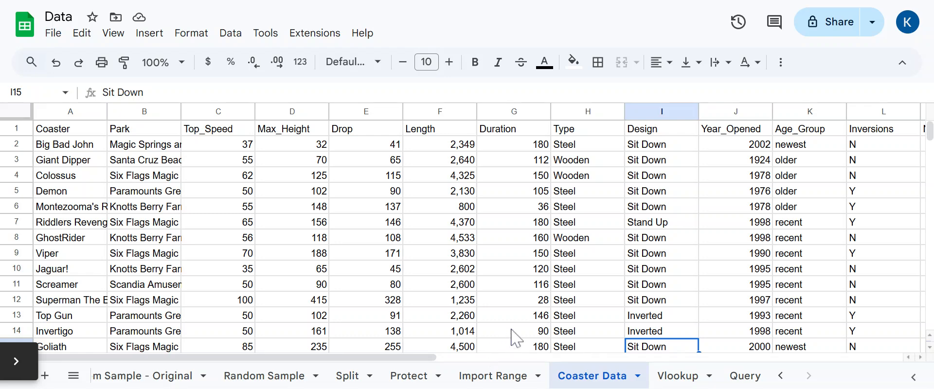
left_click(674, 382)
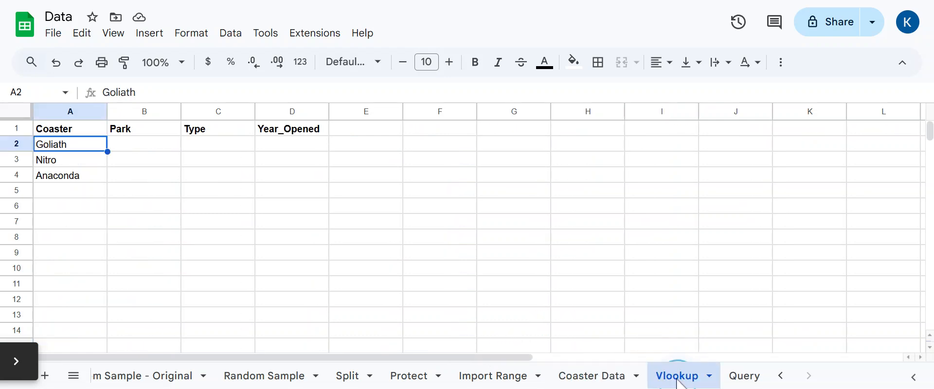
left_click(78, 130)
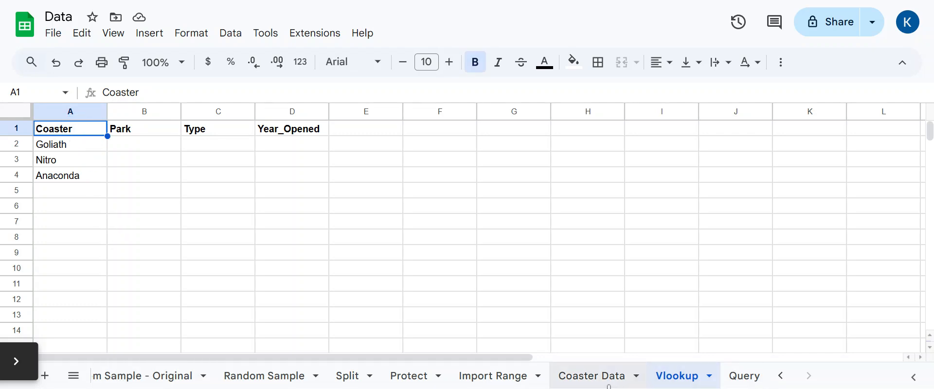
left_click(592, 376)
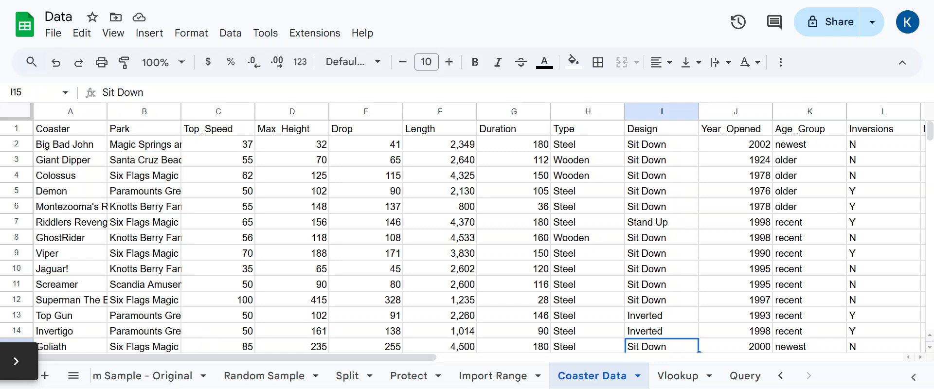
left_click(129, 128)
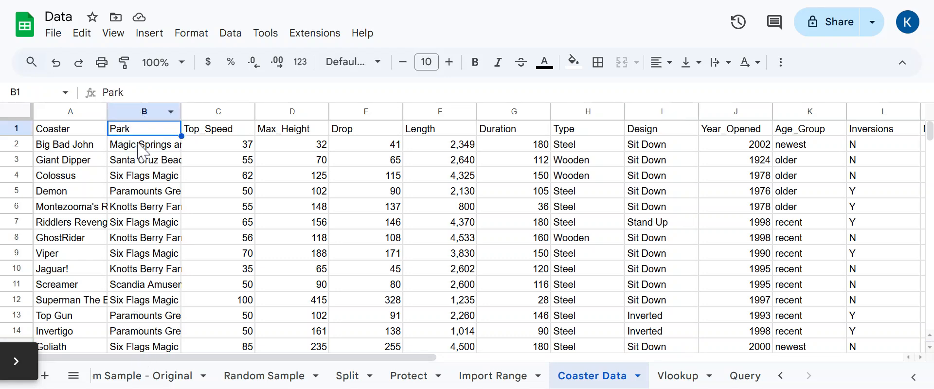
left_click(67, 131)
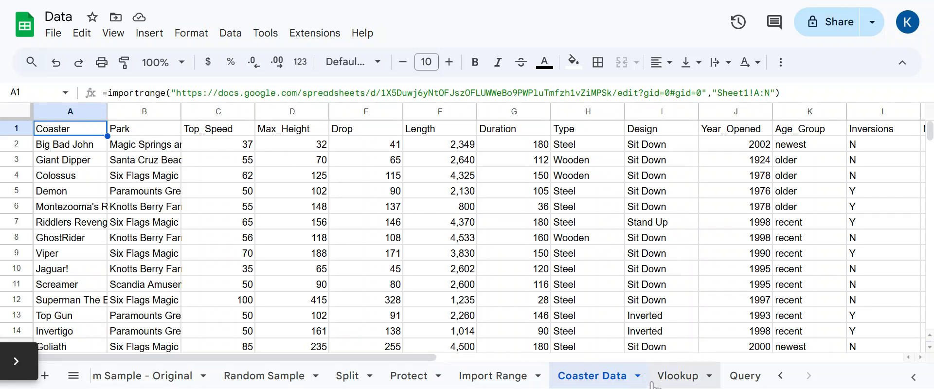
Start a VLOOKUP formula in cell B2 of the Vlookup sheet with A2 as the search key
left_click(676, 377)
left_click(166, 145)
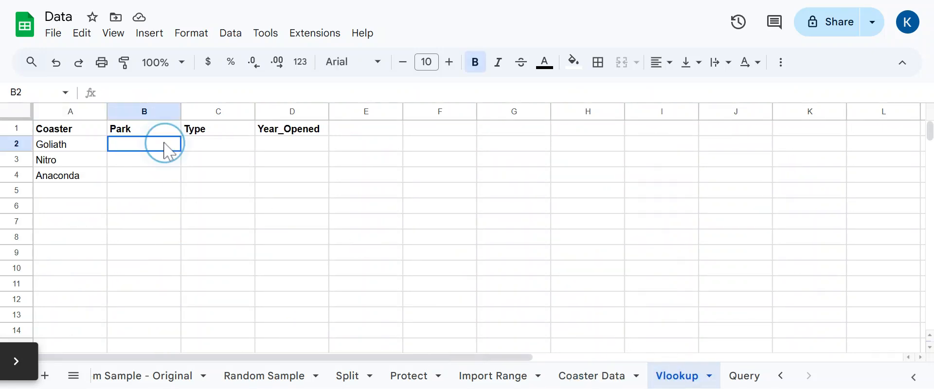
type("=")
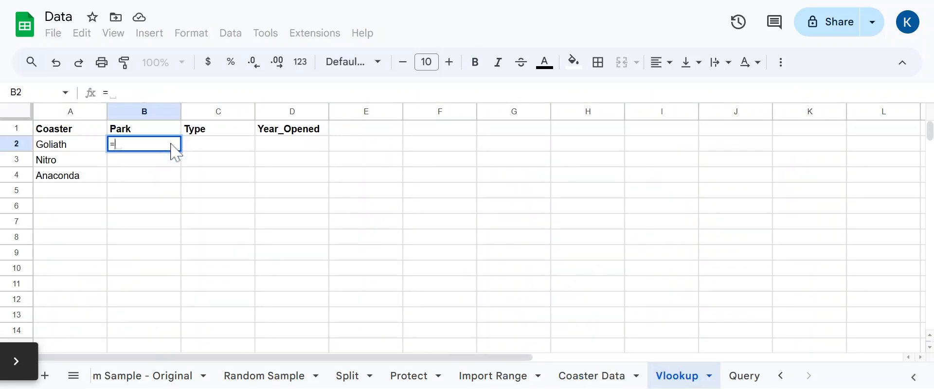
type("vlookup(")
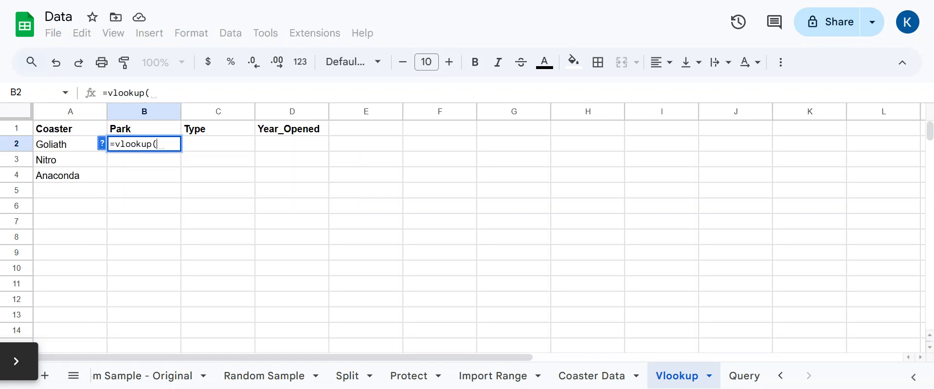
left_click(101, 143)
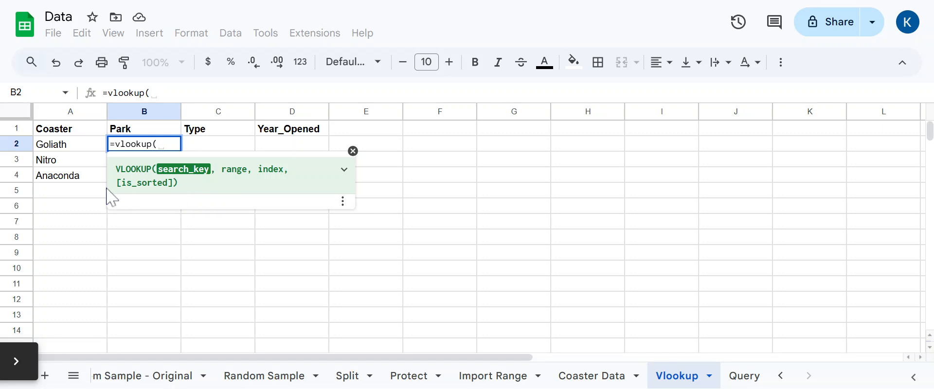
left_click(61, 145)
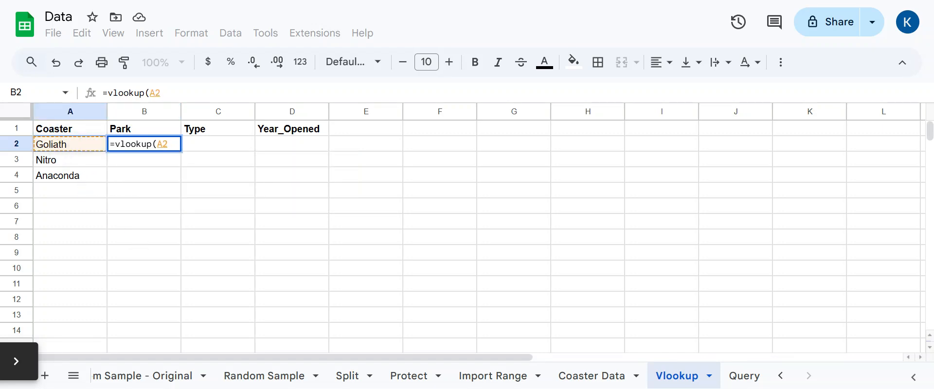
type(",")
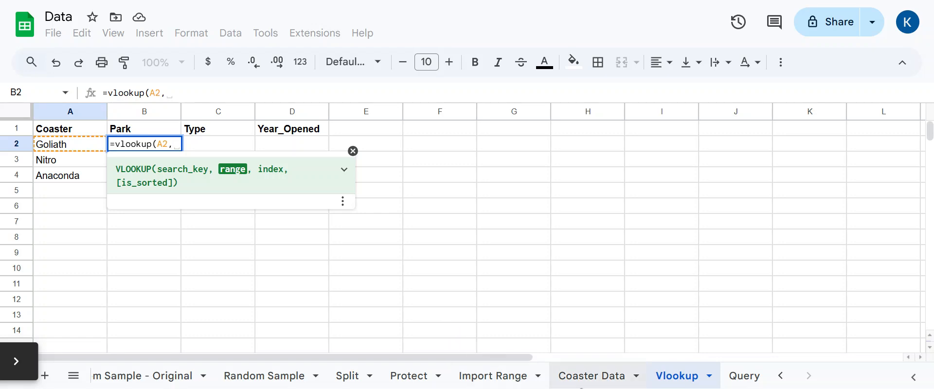
Set the lookup range of the B2 formula to columns A:N of the Coaster Data sheet
left_click(596, 380)
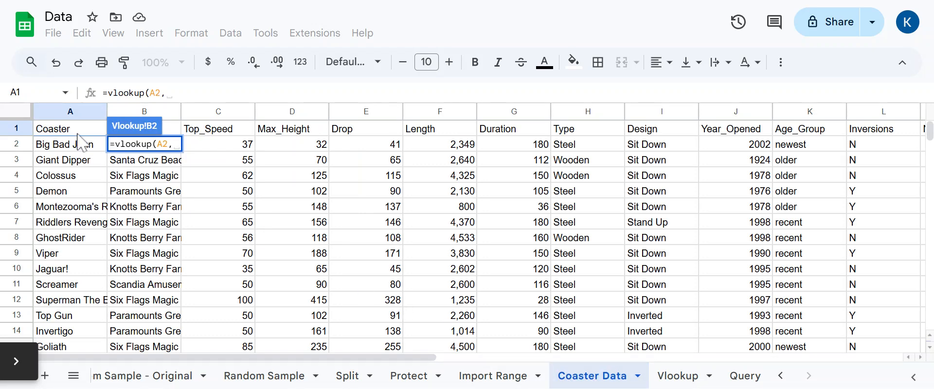
left_click(68, 114)
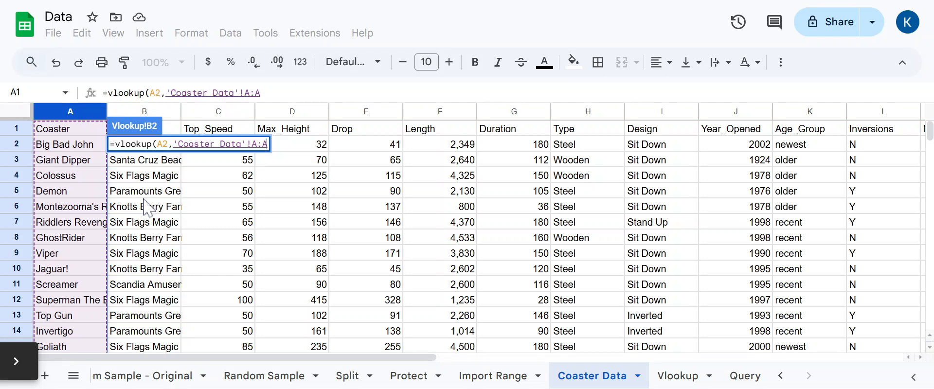
key("shift+Right")
key("shift+Right")
key("shift+Right")
key("shift+Right")
key("shift+Right")
key("shift+Right")
key("shift+Right")
key("shift+Right")
key("shift+Right")
key("shift+Right")
key("shift+Right")
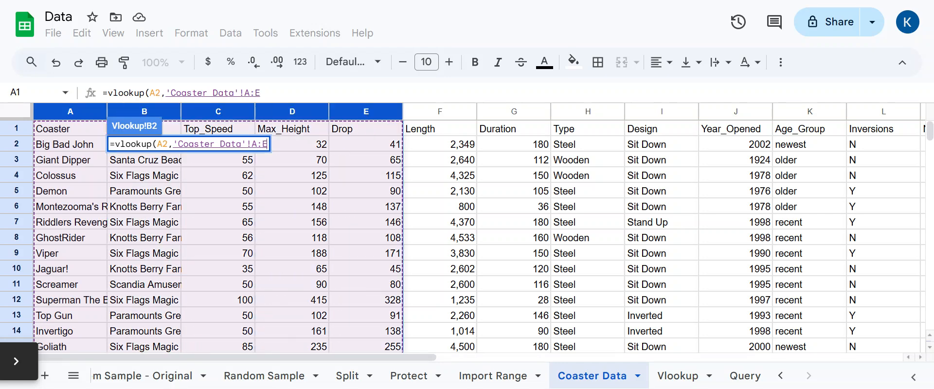
key("shift+Right")
key("shift+Right")
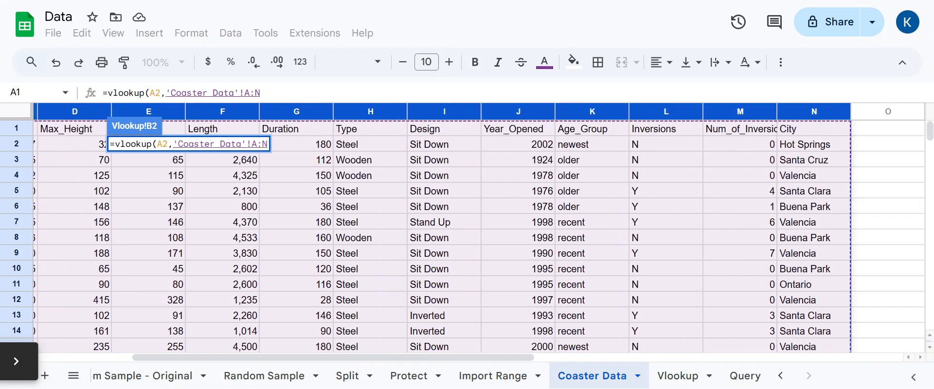
type(",")
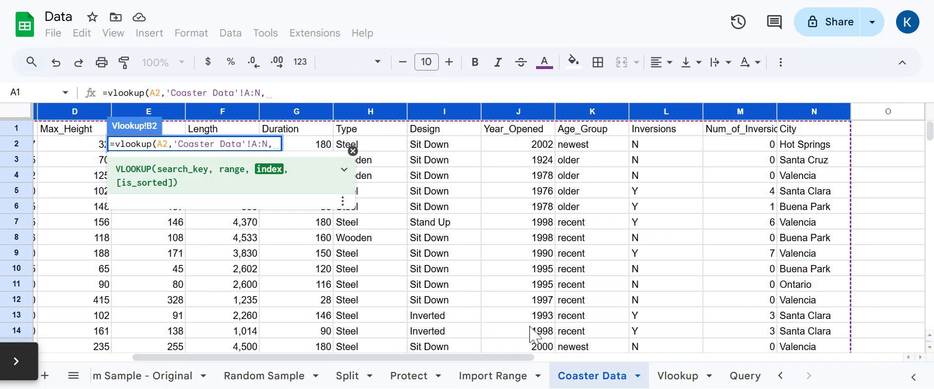
Complete the B2 formula with column index 2 and is_sorted 0, and enter it
left_click_drag(516, 357, 287, 360)
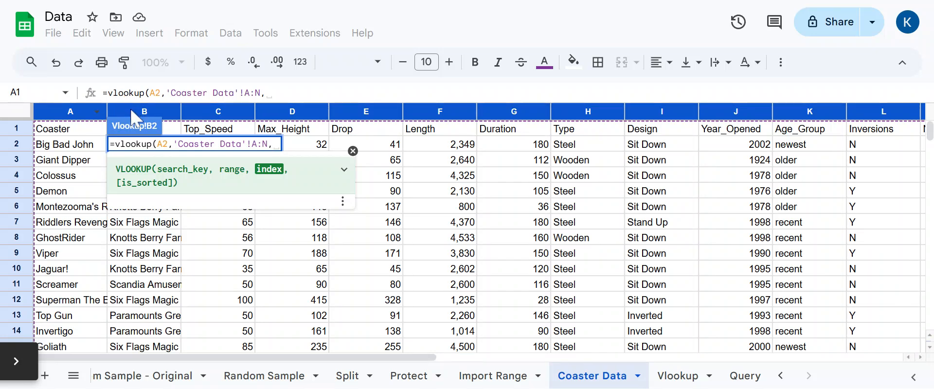
left_click(284, 90)
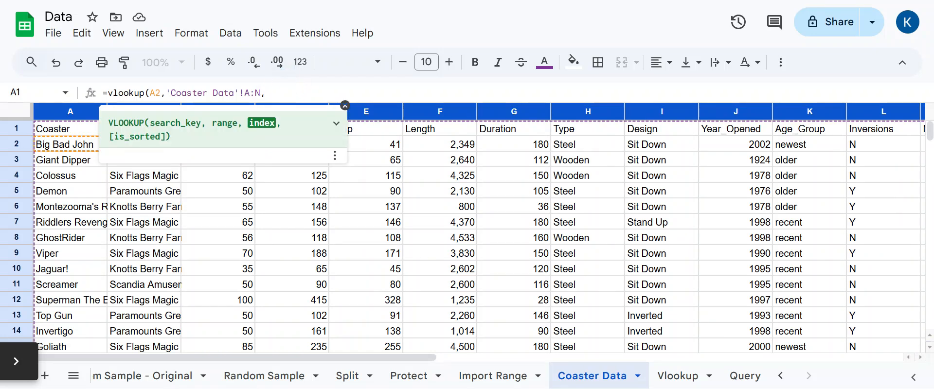
type(",")
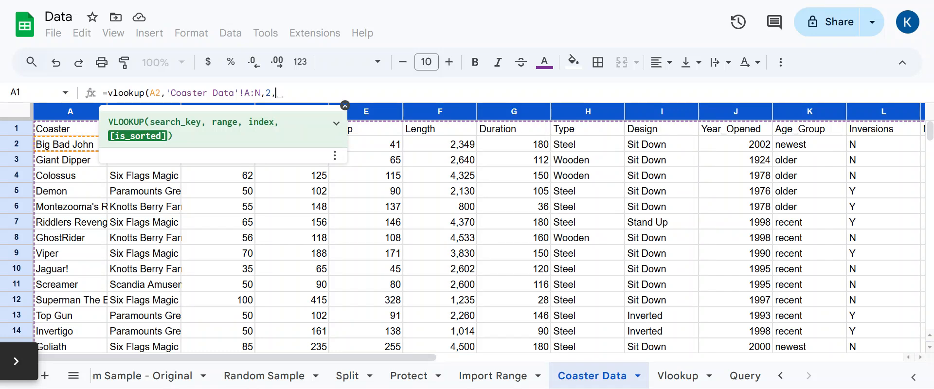
type("0")
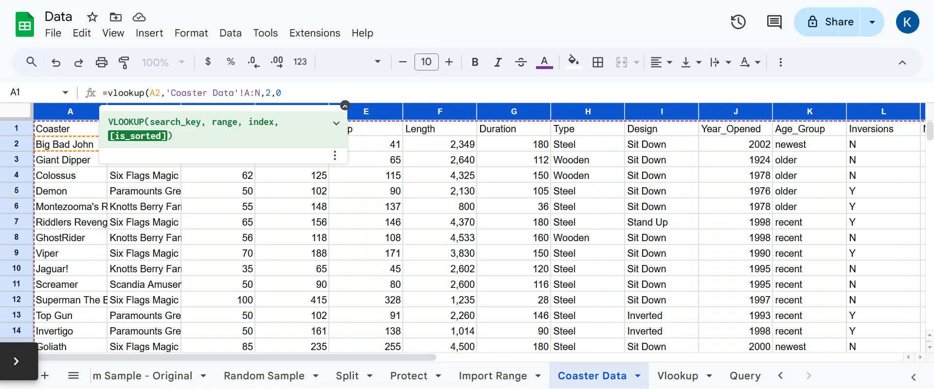
type(")")
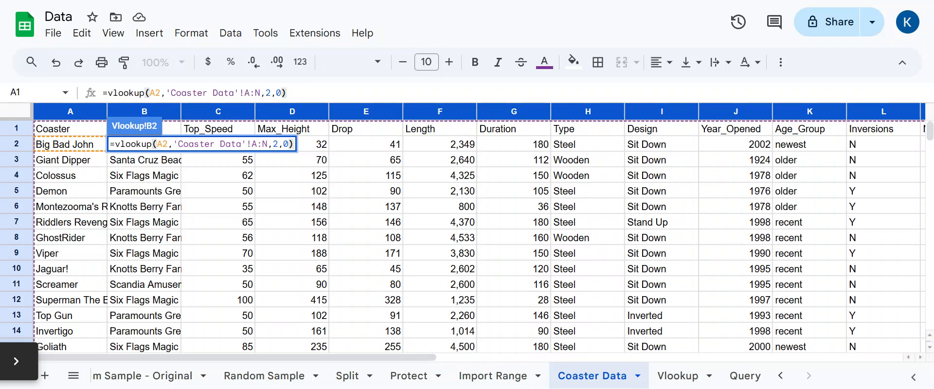
key("Return")
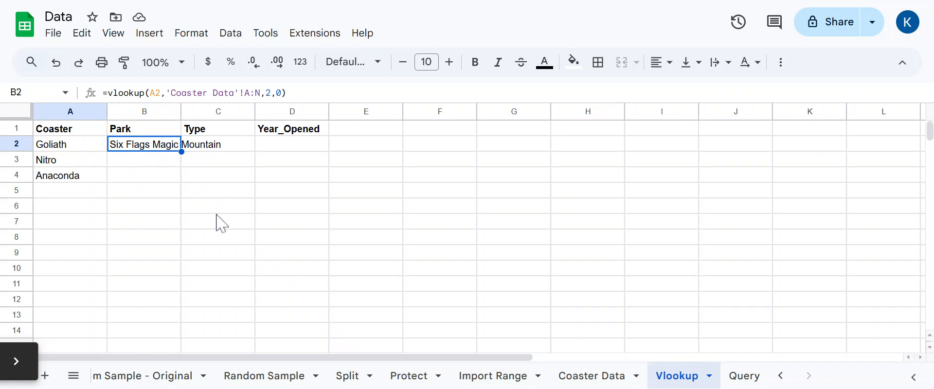
Start a VLOOKUP formula in cell C2 of the Vlookup sheet with A2 as the search key
left_click(246, 148)
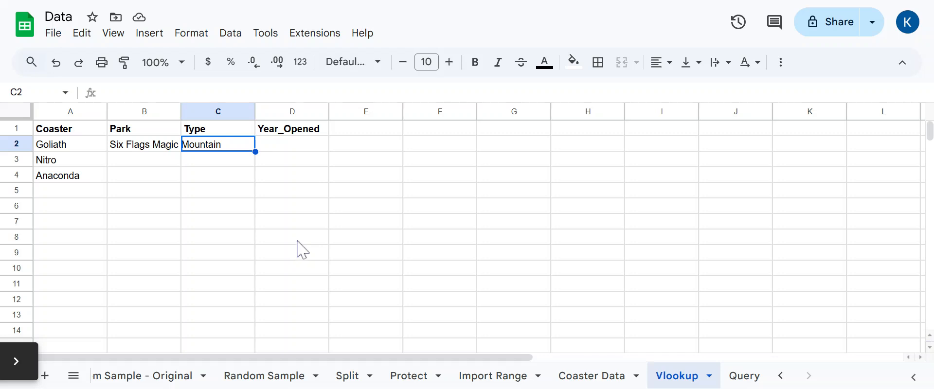
type("=vl")
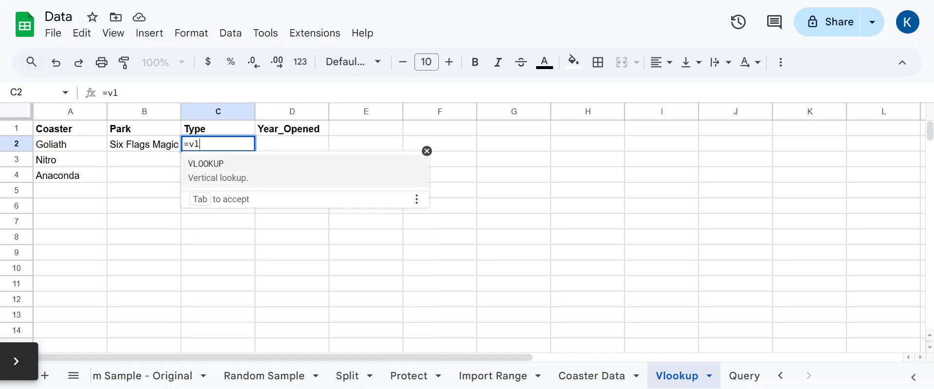
type("ookup(")
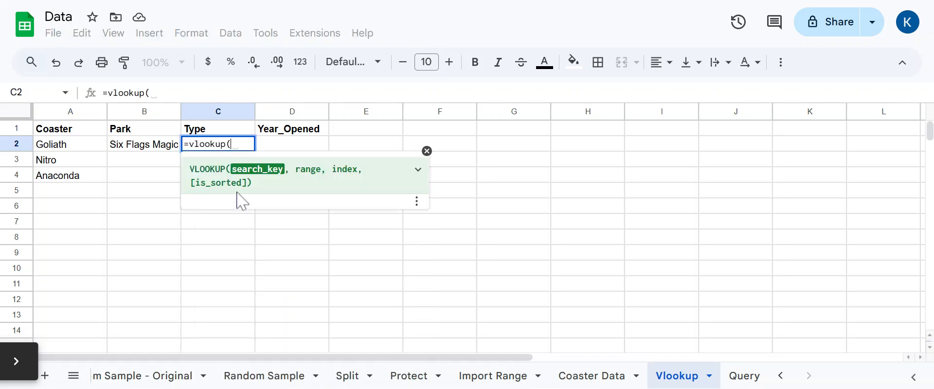
left_click(60, 144)
type(",")
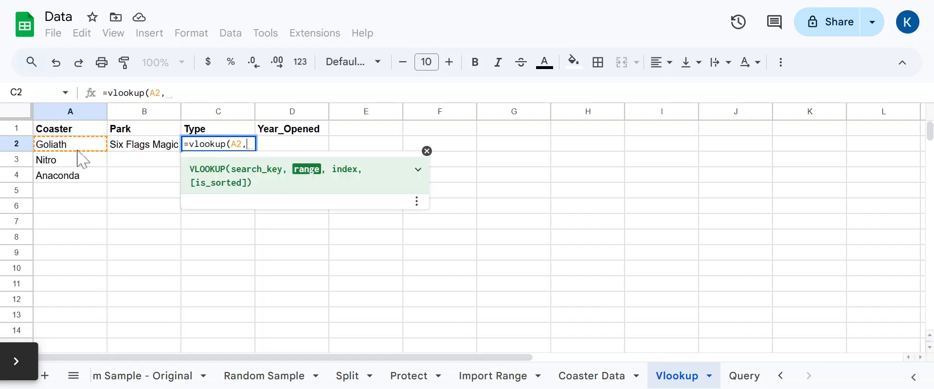
Set the lookup range of the C2 formula to columns A:N of the Coaster Data sheet
left_click(592, 376)
left_click(89, 112)
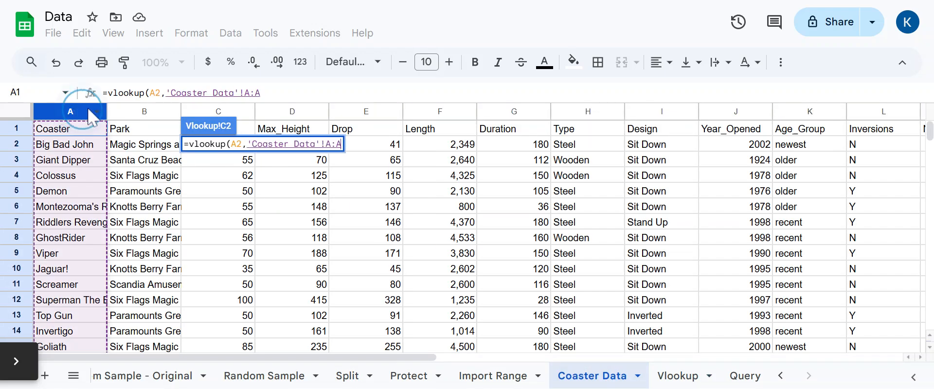
left_click_drag(89, 111, 894, 102)
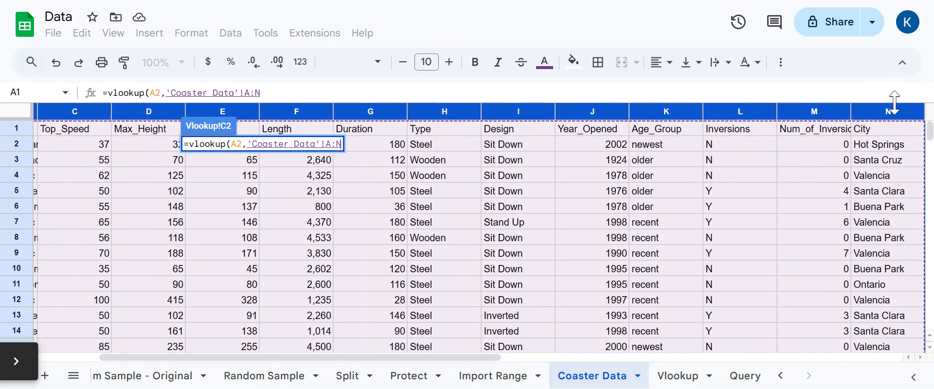
Complete the C2 formula with column index 8 for Type and is_sorted 0, and enter it
type(",")
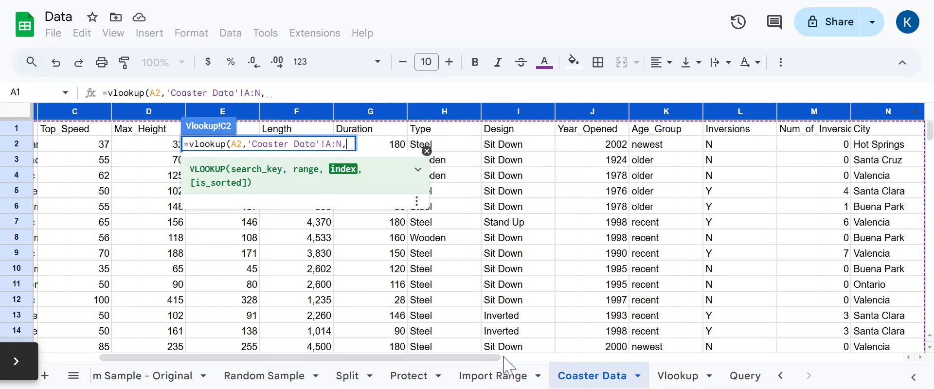
left_click_drag(505, 359, 444, 358)
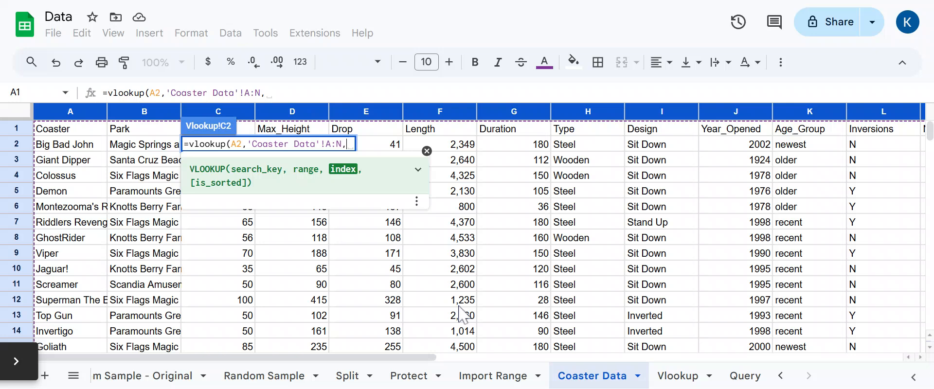
left_click(287, 98)
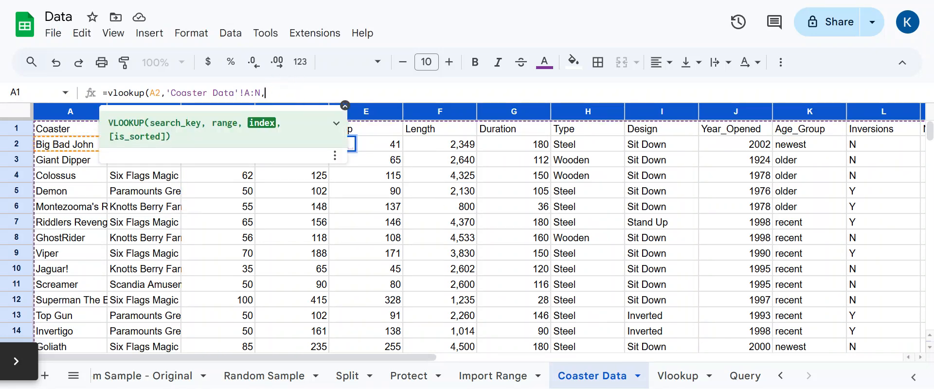
type("8, 0)")
key("Return")
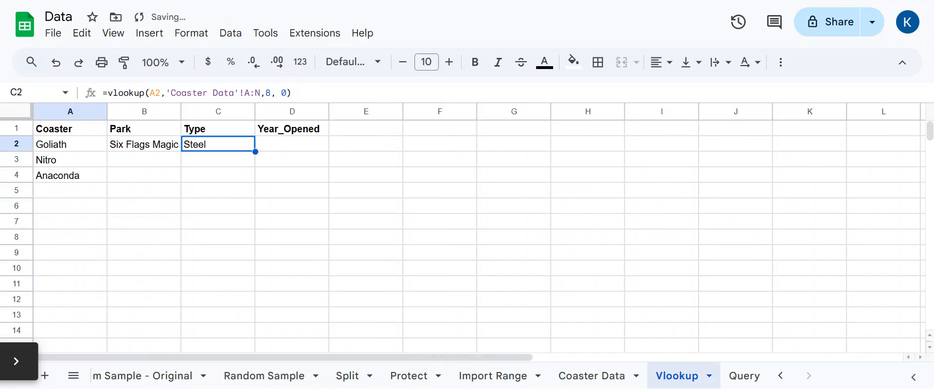
Start a VLOOKUP formula in cell D2 with A2 as the search key
key("Tab")
type("=vlo")
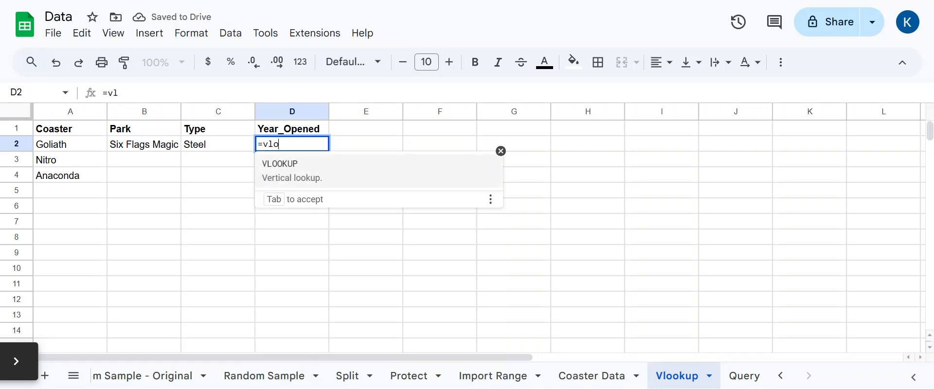
type("okup(")
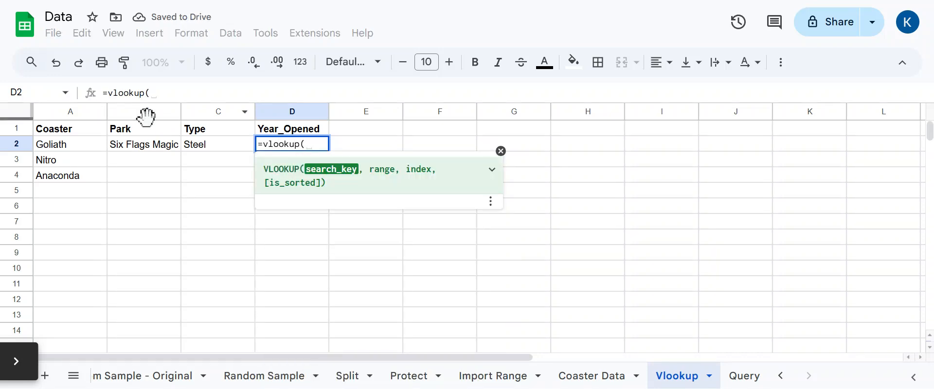
left_click(78, 146)
type(",")
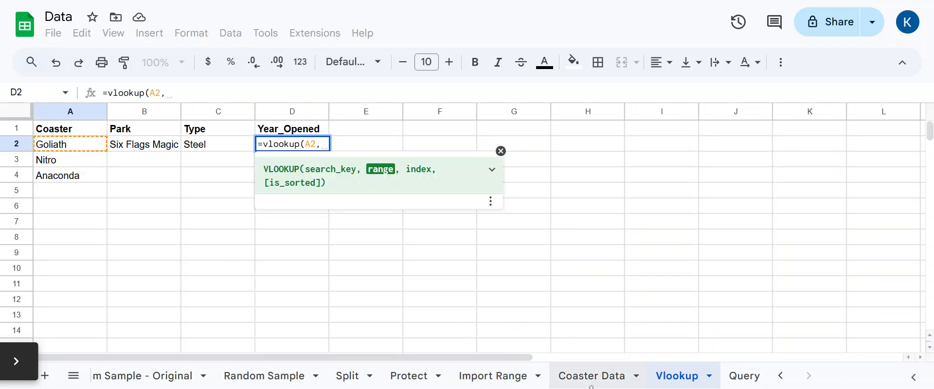
Set the lookup range of the D2 formula to columns A:N of the Coaster Data sheet
left_click(595, 380)
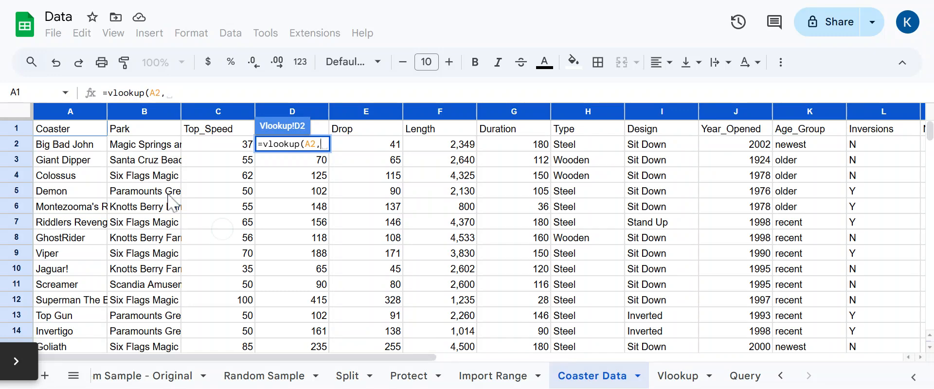
left_click(70, 110)
key("shift+Right")
key("shift+Right")
key("shift+Right")
key("shift+Right")
key("shift+Right")
key("shift+Right")
key("shift+Right")
key("shift+Right")
key("shift+Right")
key("shift+Right")
key("shift+Right")
key("shift+Right")
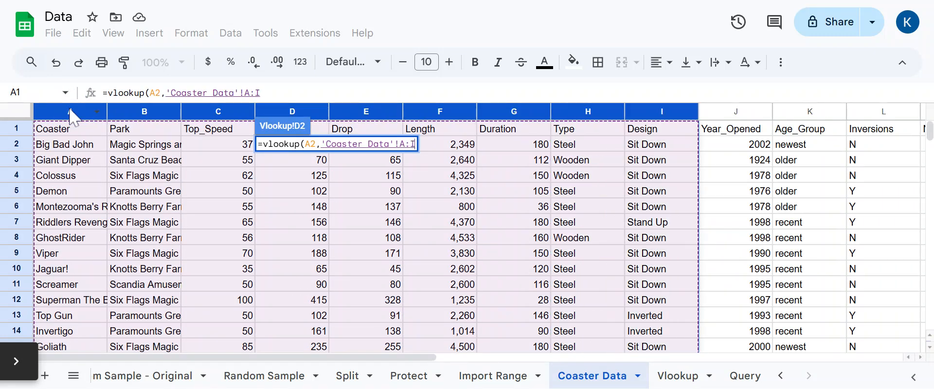
key("shift+Right")
Complete the D2 formula with column index 10 for Year_Opened and is_sorted 0, and enter it
type(",")
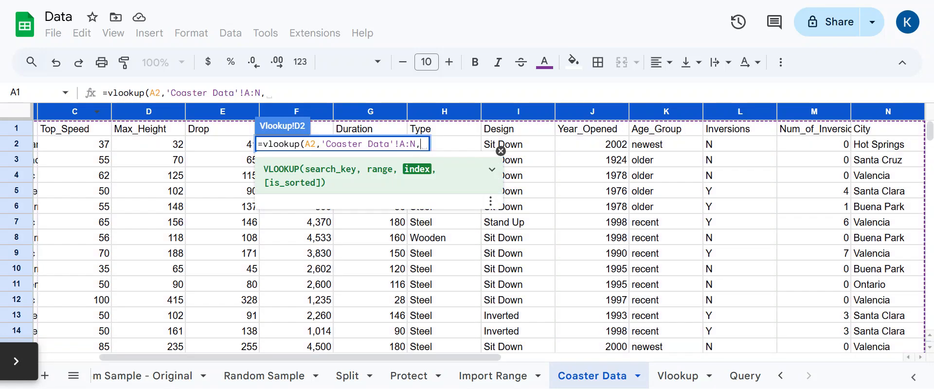
type("10,0)")
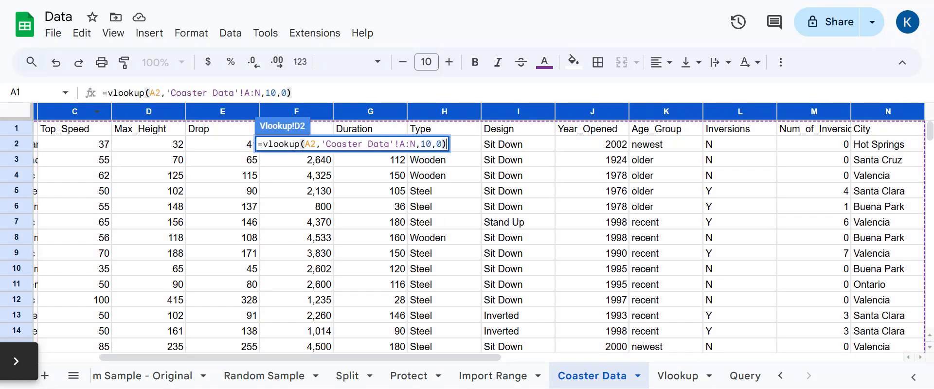
key("Return")
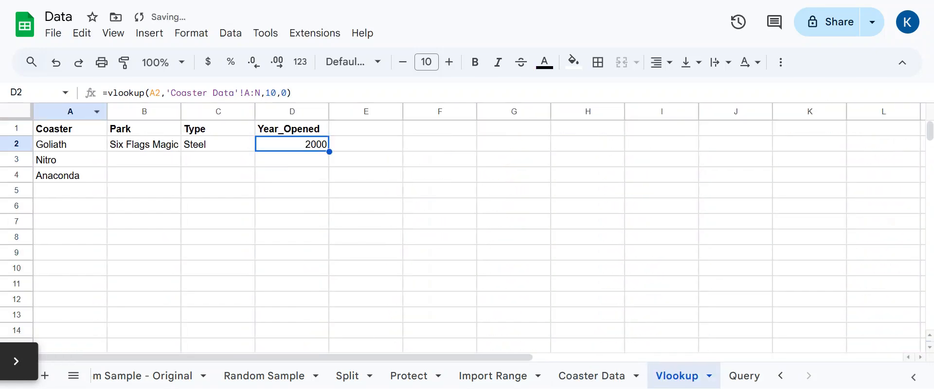
Start an ARRAYFORMULA in cell B3 that wraps a VLOOKUP with A3 as the search key
key("Left")
key("Left")
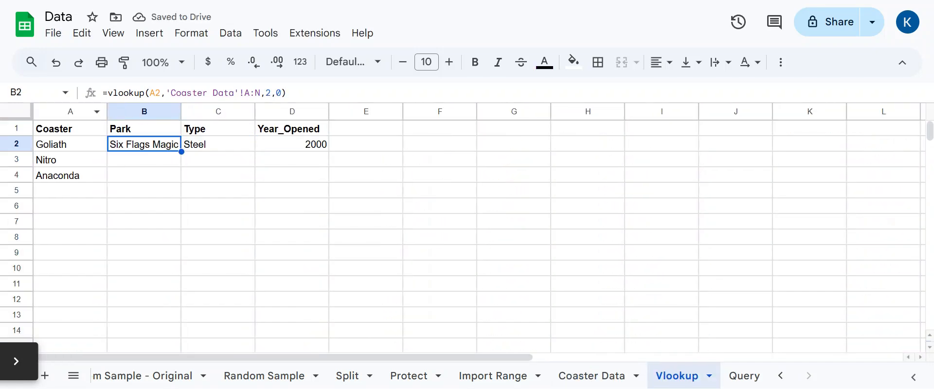
key("Right")
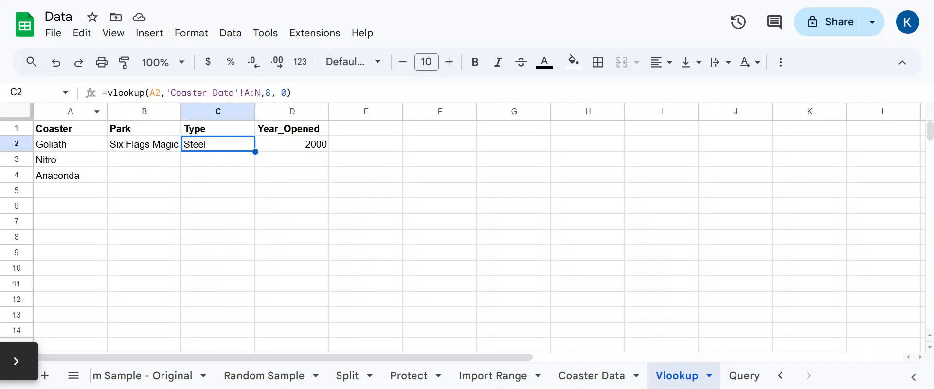
key("Right")
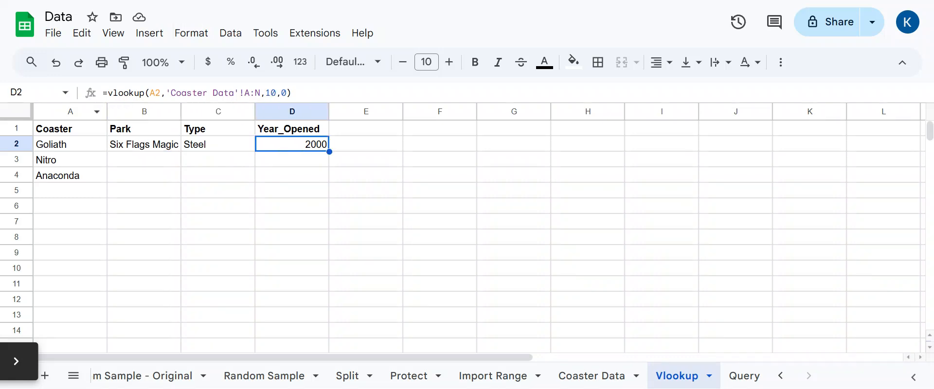
key("Down")
key("Left")
key("Left")
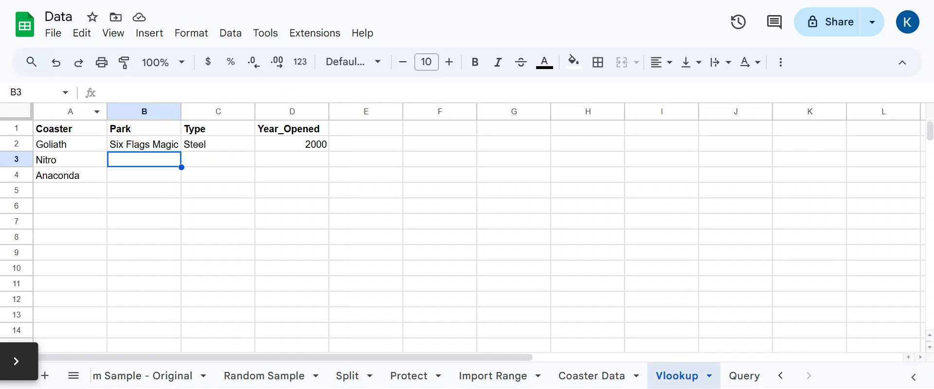
type("=")
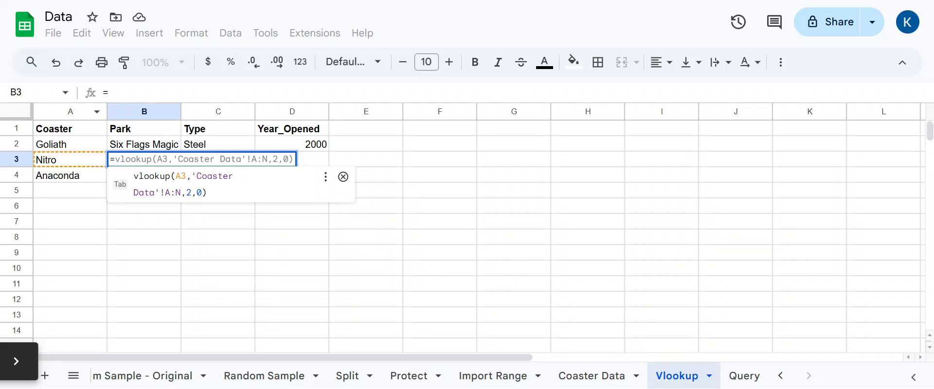
type("arrayfor")
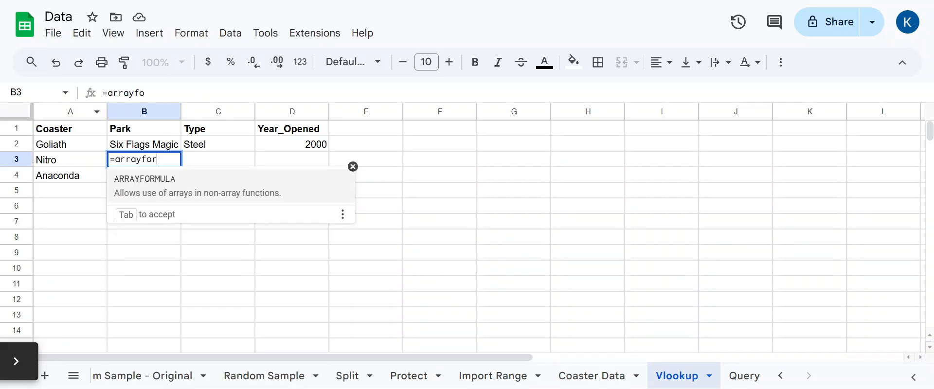
type("mula(")
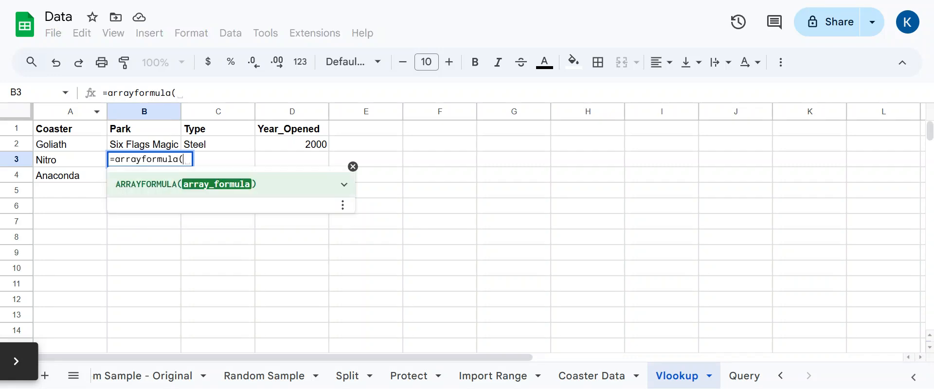
type("vlookup(")
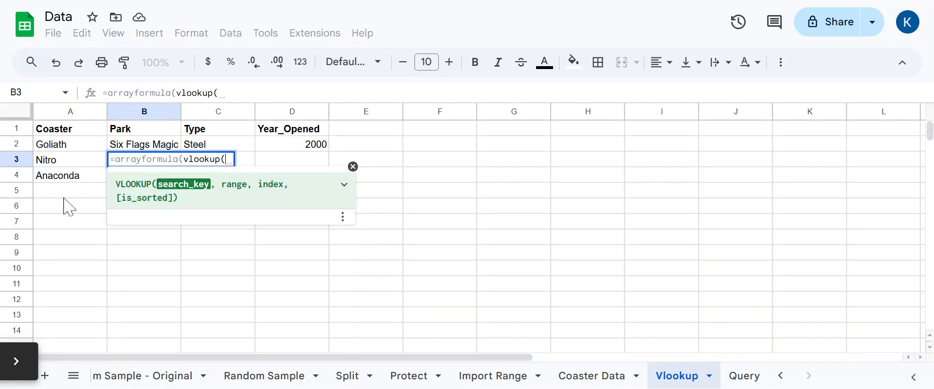
left_click(65, 165)
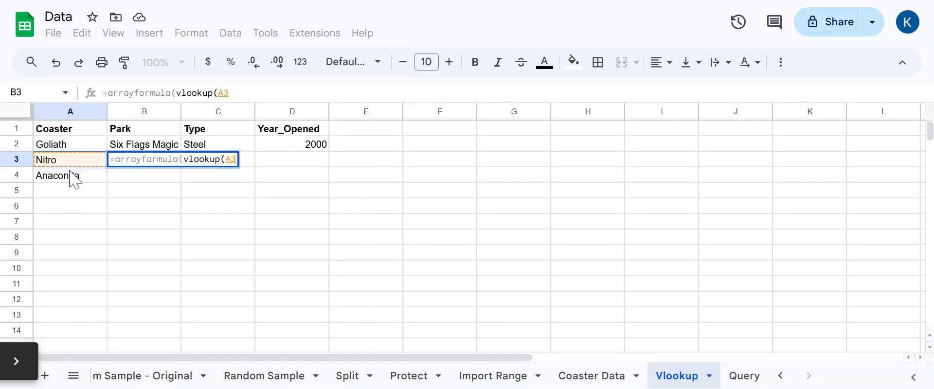
type(",")
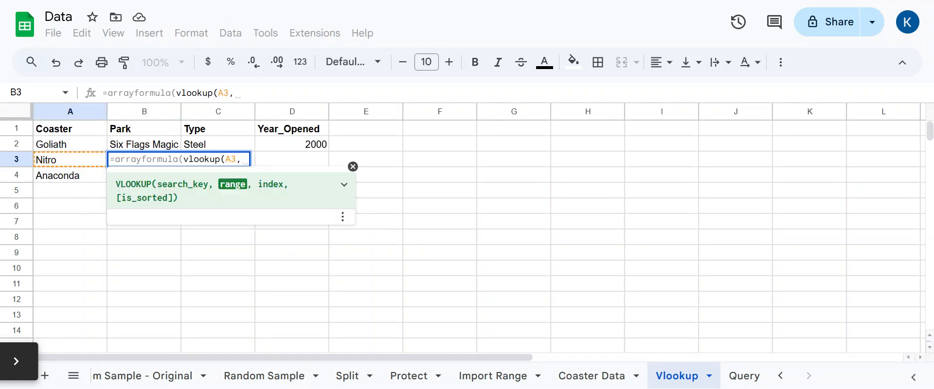
Set the lookup range of the B3 array formula to columns A:N of the Coaster Data sheet
left_click(591, 376)
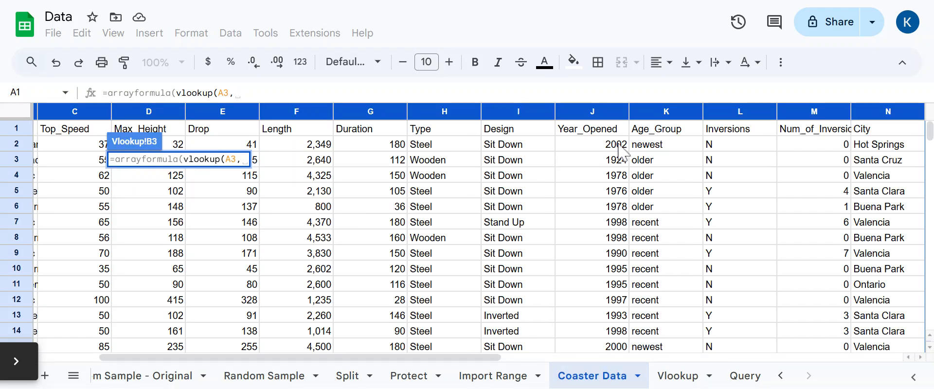
left_click_drag(888, 111, 71, 117)
type(",")
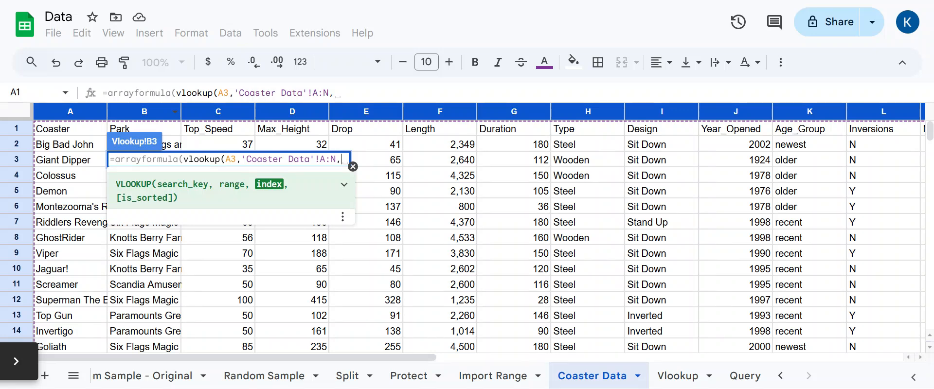
Complete the B3 array formula with the column indexes {2,8,10} and is_sorted 0, and enter it
type("{2,8,")
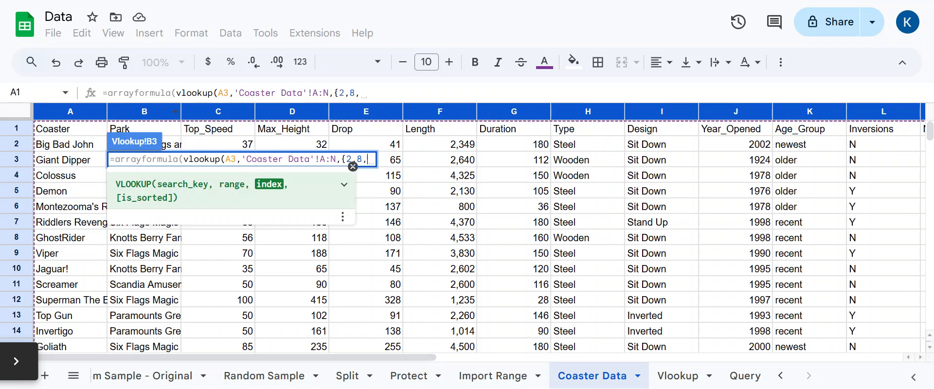
type("10}")
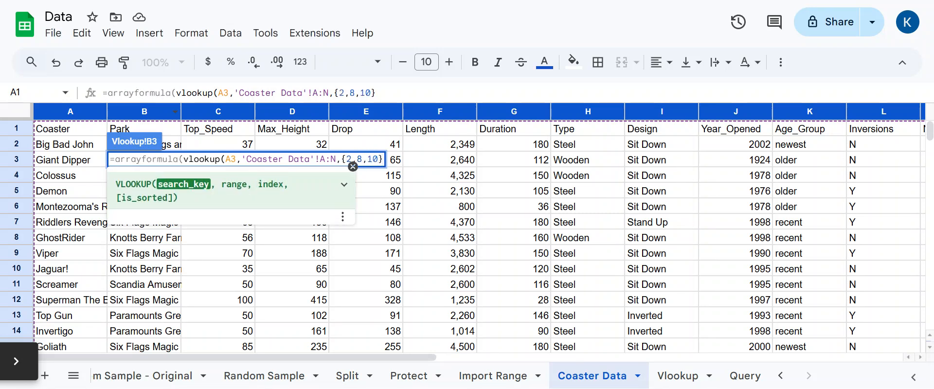
type(",0))")
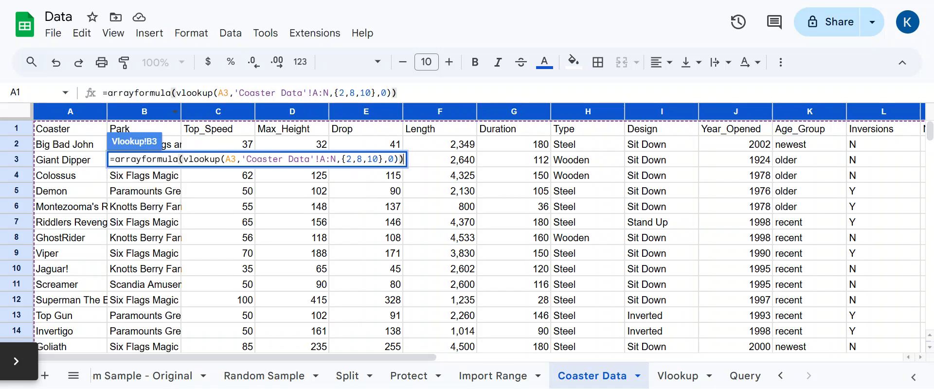
key("Return")
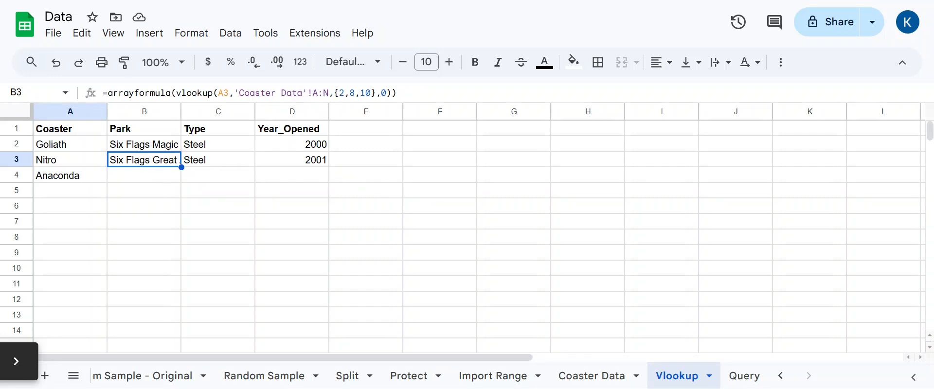
Fill the B3 array formula down to B4 and compare it with the separate VLOOKUP formulas in row 2
left_click_drag(182, 168, 181, 180)
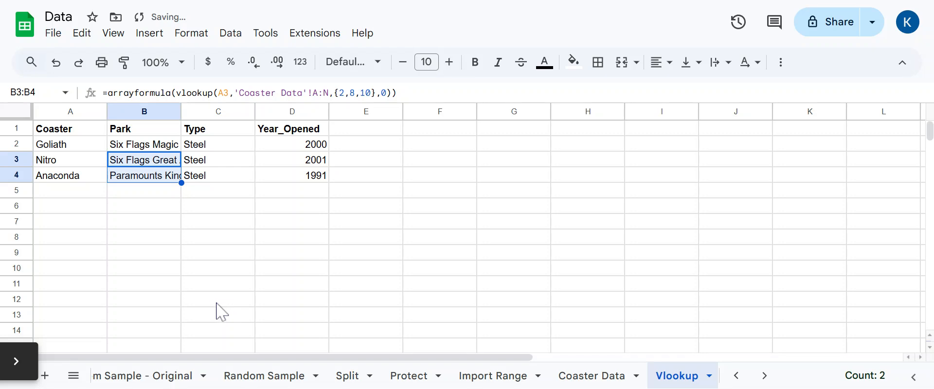
left_click(146, 239)
left_click(156, 179)
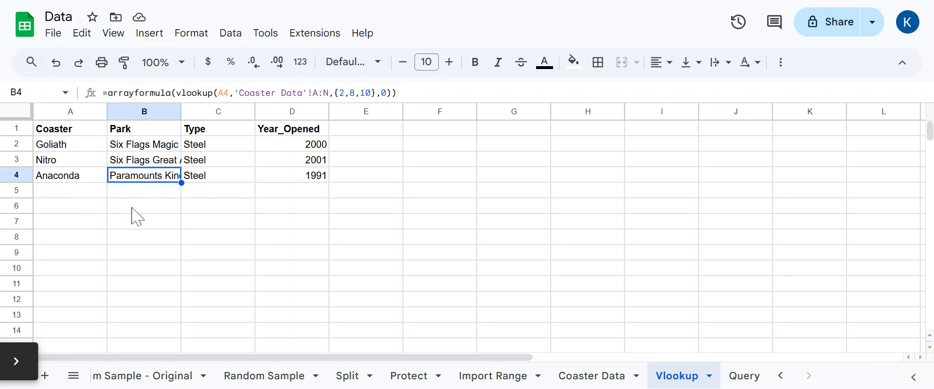
left_click(153, 145)
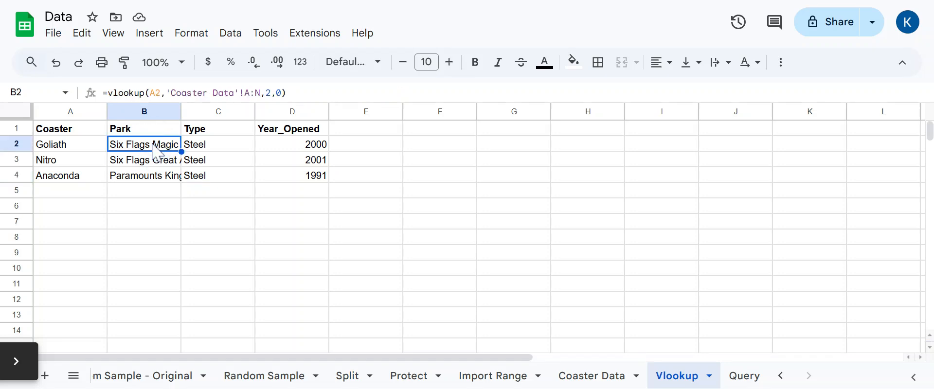
left_click(197, 146)
left_click(286, 149)
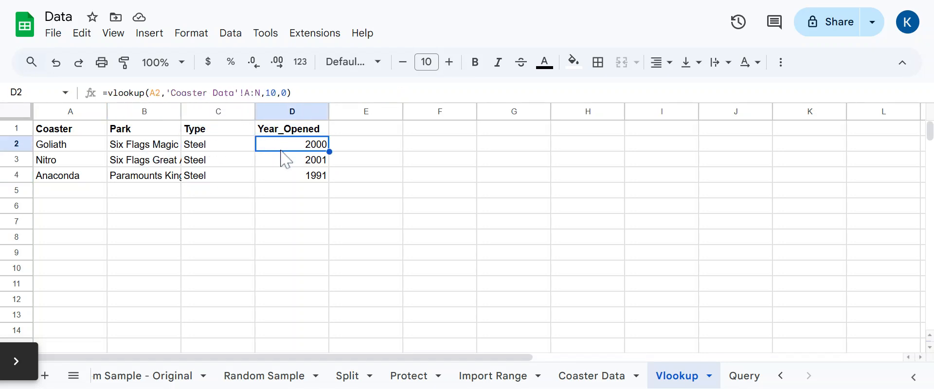
left_click(176, 162)
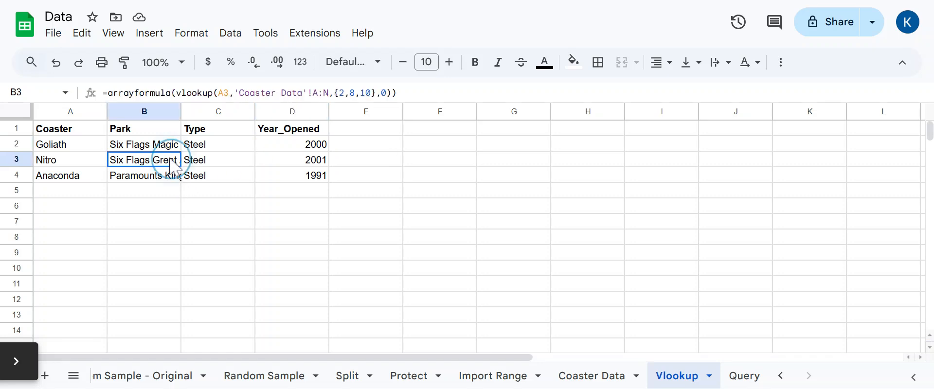